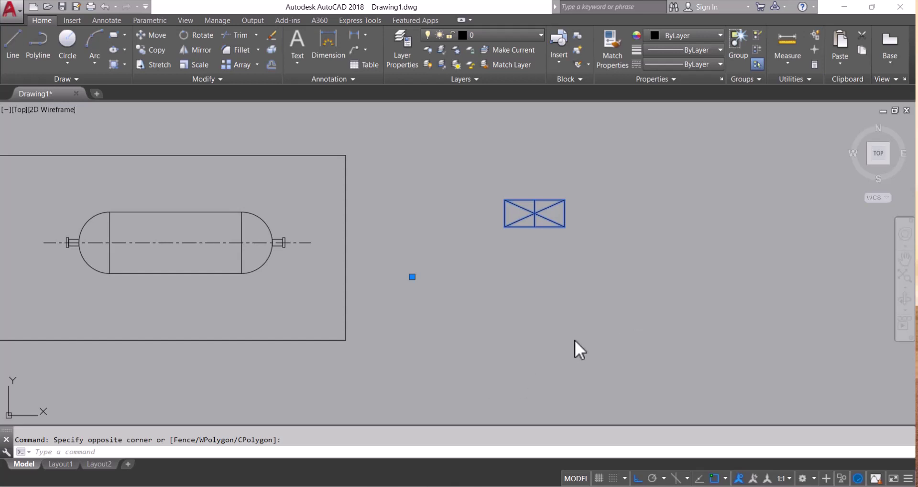
# Examine the left nozzle's neck rectangle and where its corners meet the vessel's curved head
pyautogui.press('Escape')
pyautogui.scroll(-2, 695, 310)
pyautogui.moveTo(595, 303); pyautogui.dragTo(597, 303, button='middle')
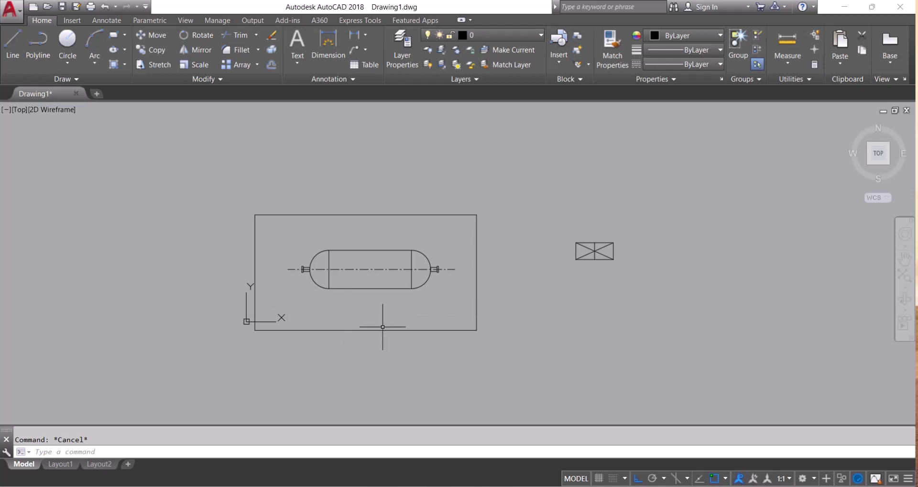
pyautogui.scroll(8, 377, 308)
pyautogui.moveTo(340, 286); pyautogui.dragTo(449, 319, button='middle')
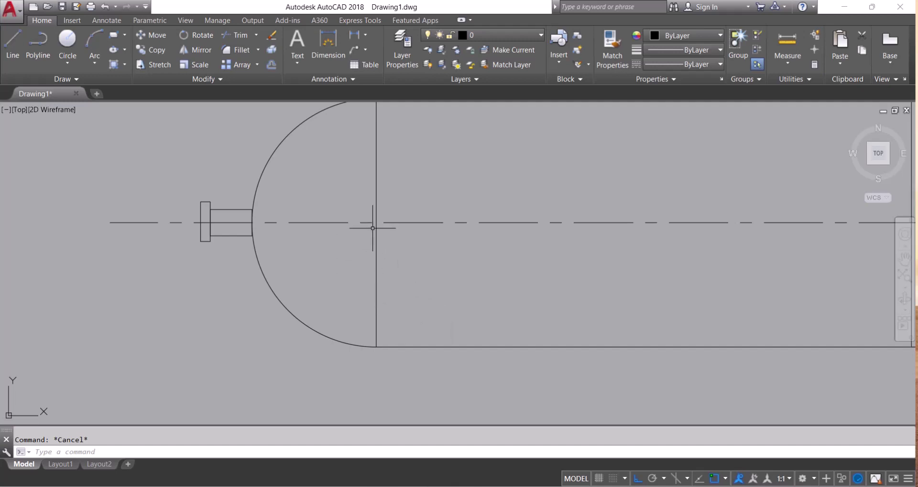
pyautogui.moveTo(371, 227); pyautogui.dragTo(427, 242, button='middle')
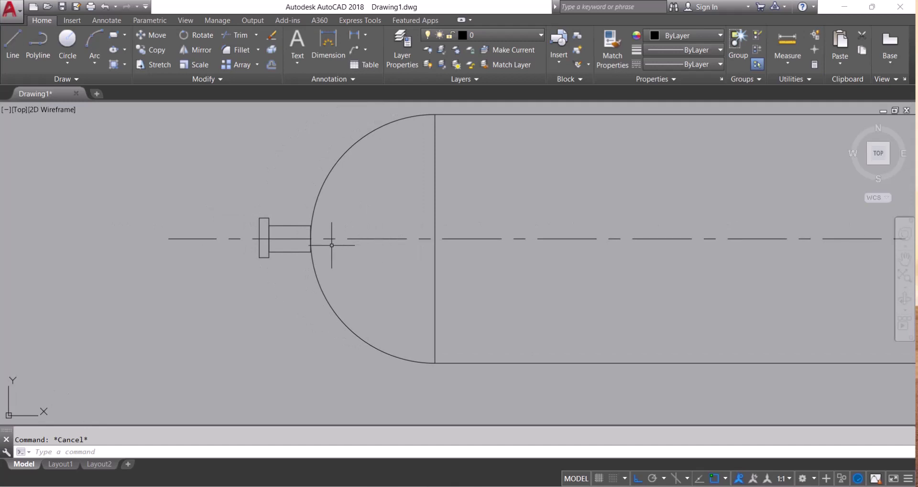
pyautogui.moveTo(331, 245); pyautogui.dragTo(395, 246, button='middle')
pyautogui.scroll(4, 356, 248)
pyautogui.click(348, 215)
pyautogui.click(328, 188)
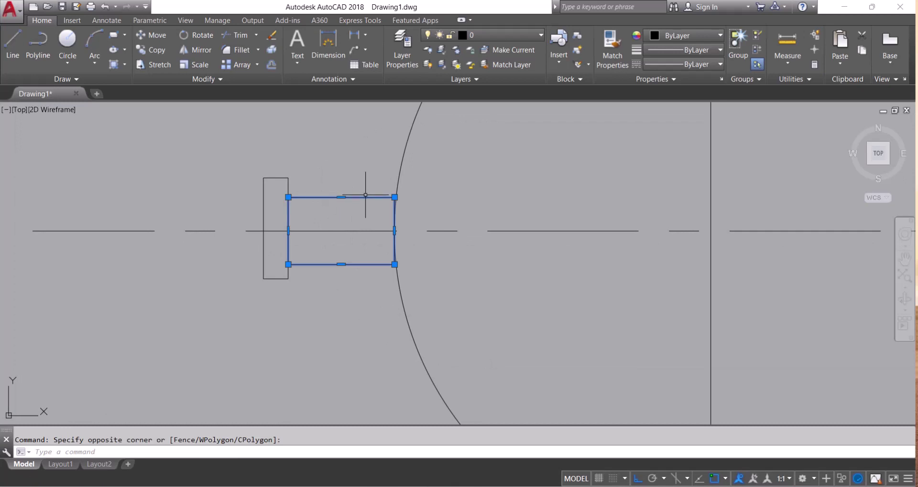
pyautogui.scroll(2, 359, 195)
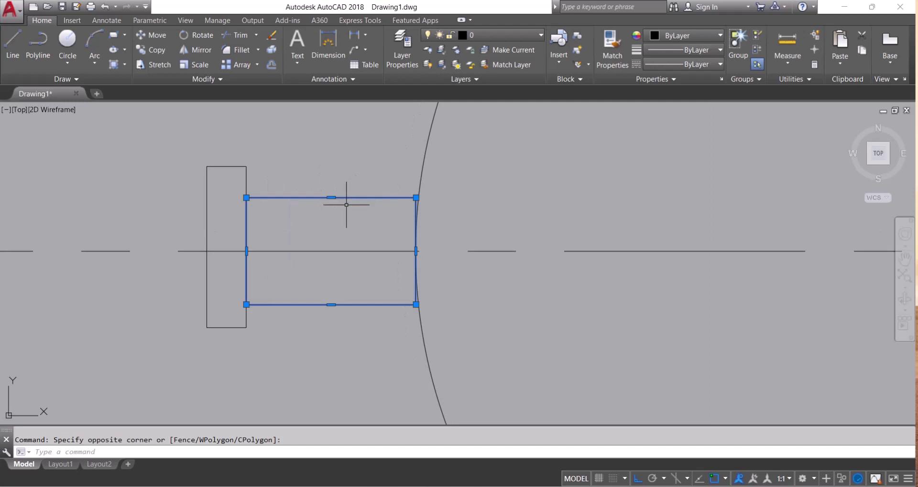
pyautogui.scroll(2, 346, 205)
pyautogui.scroll(5, 447, 192)
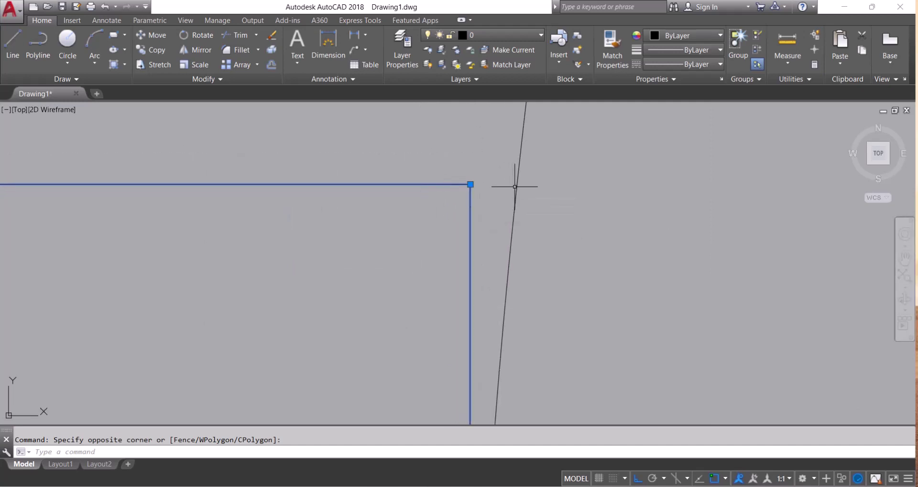
pyautogui.scroll(-5, 514, 187)
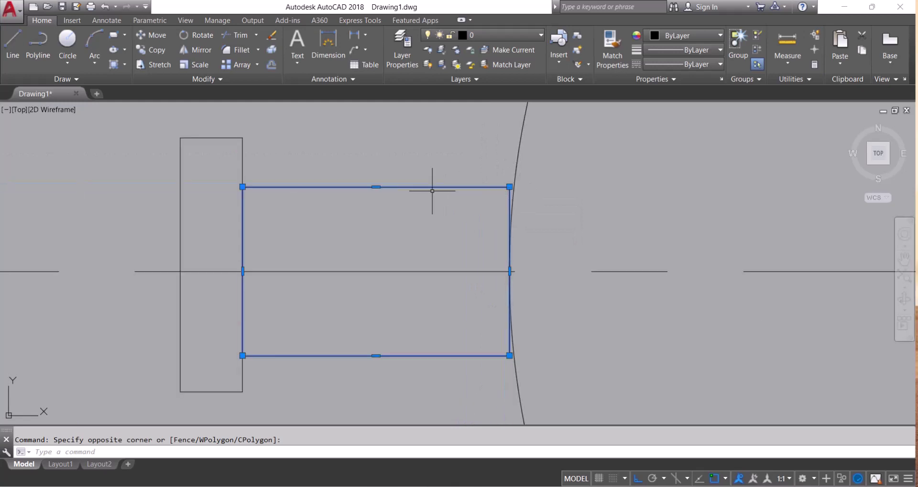
pyautogui.scroll(4, 446, 191)
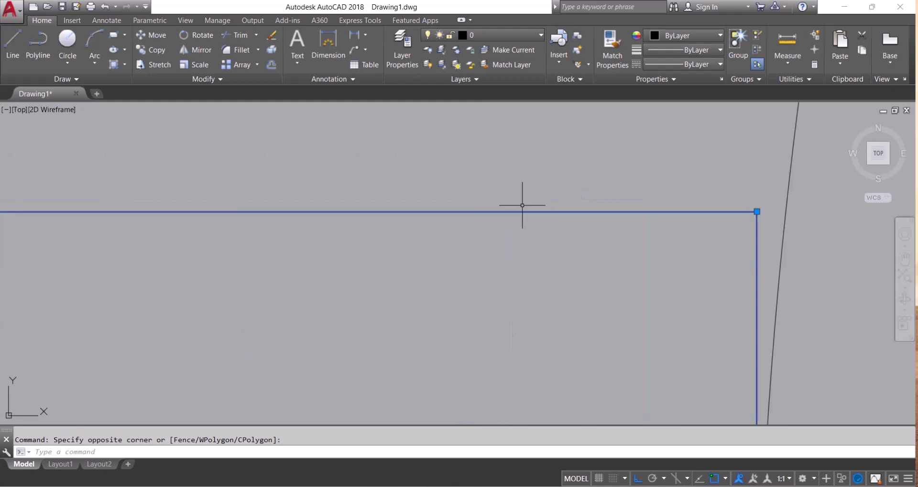
pyautogui.scroll(-7, 786, 196)
pyautogui.moveTo(762, 221); pyautogui.dragTo(673, 209, button='middle')
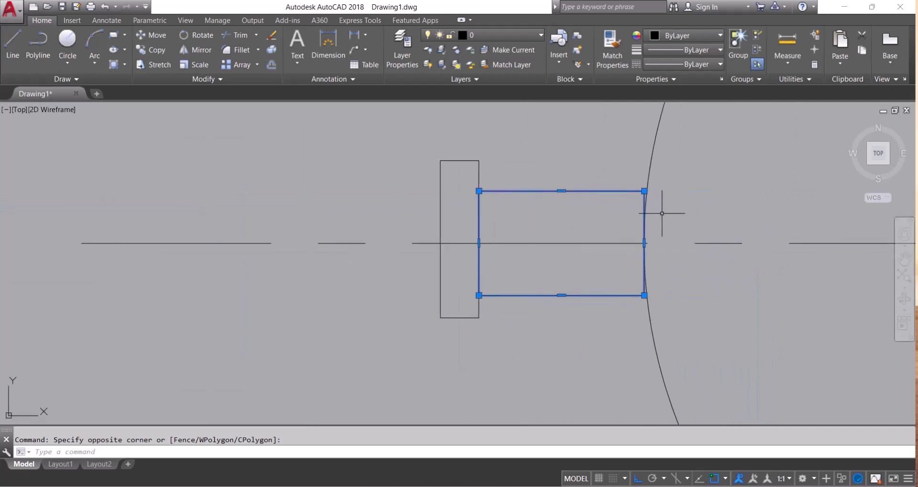
pyautogui.scroll(2, 595, 210)
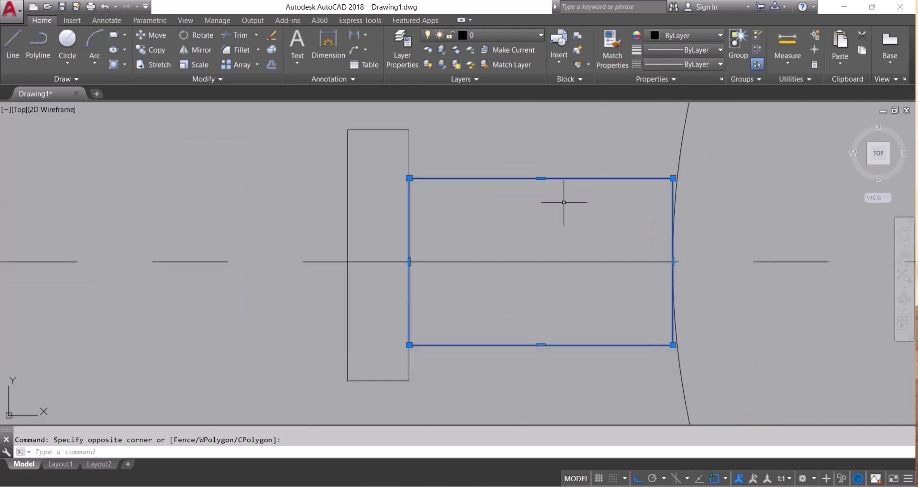
pyautogui.moveTo(597, 228); pyautogui.dragTo(509, 226, button='middle')
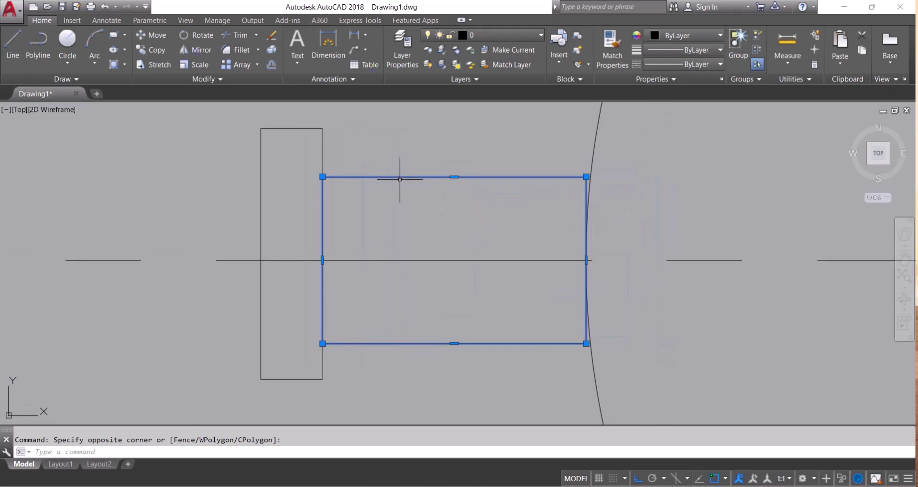
pyautogui.press('Escape')
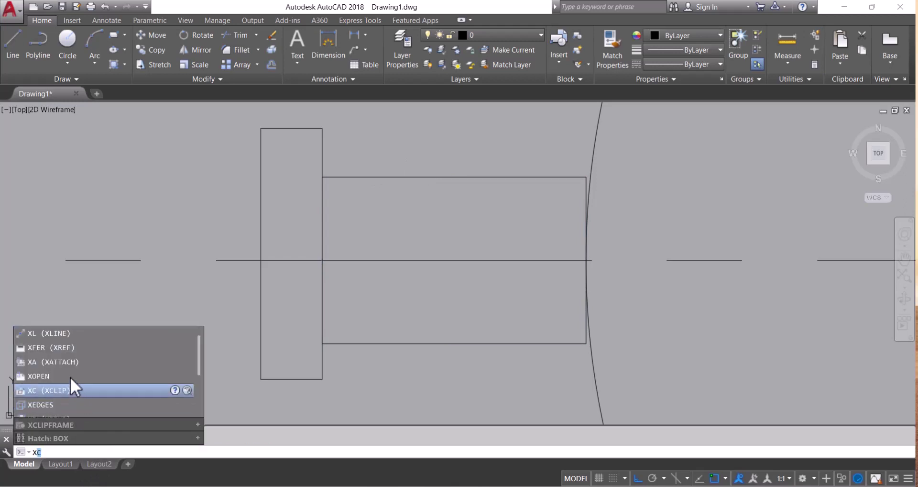
pyautogui.scroll(-1, 70, 373)
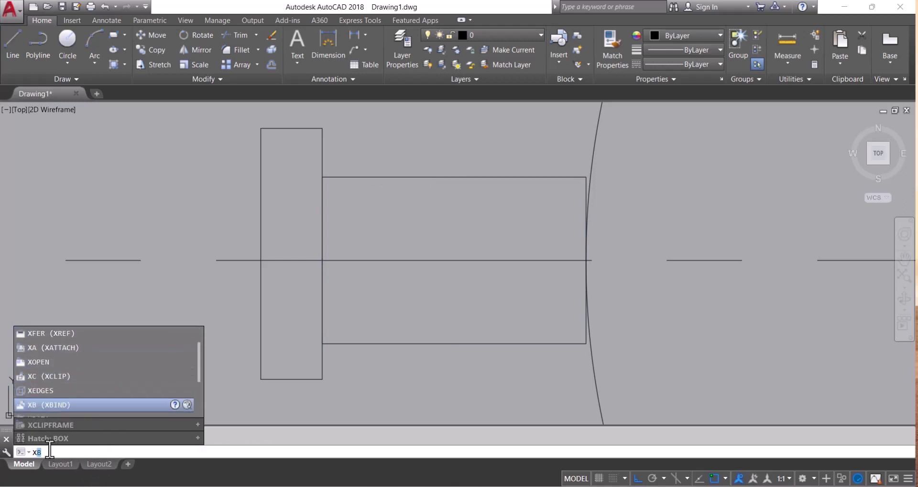
pyautogui.press('BackSpace')
pyautogui.press('BackSpace')
pyautogui.write('x')
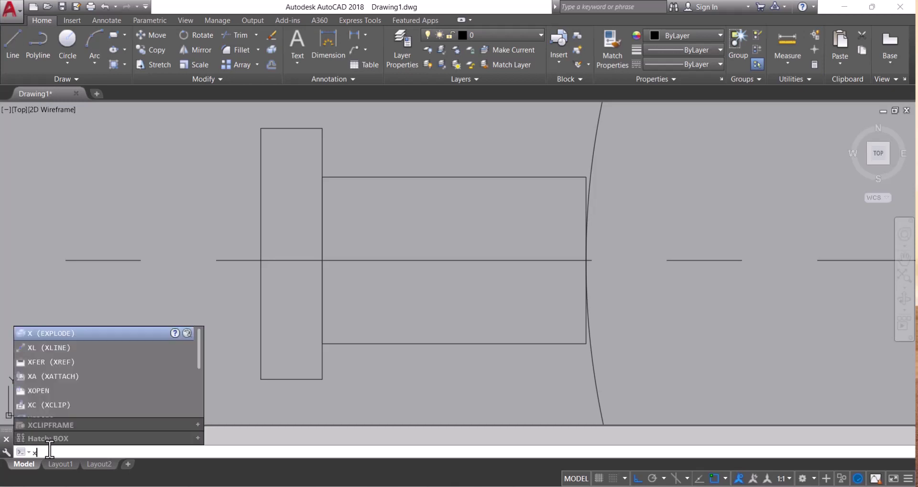
pyautogui.scroll(-1, 57, 402)
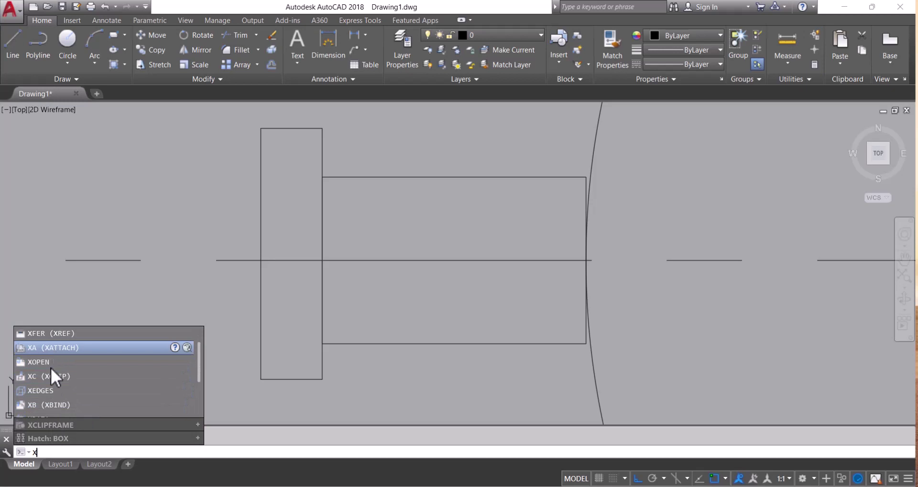
pyautogui.press('Escape')
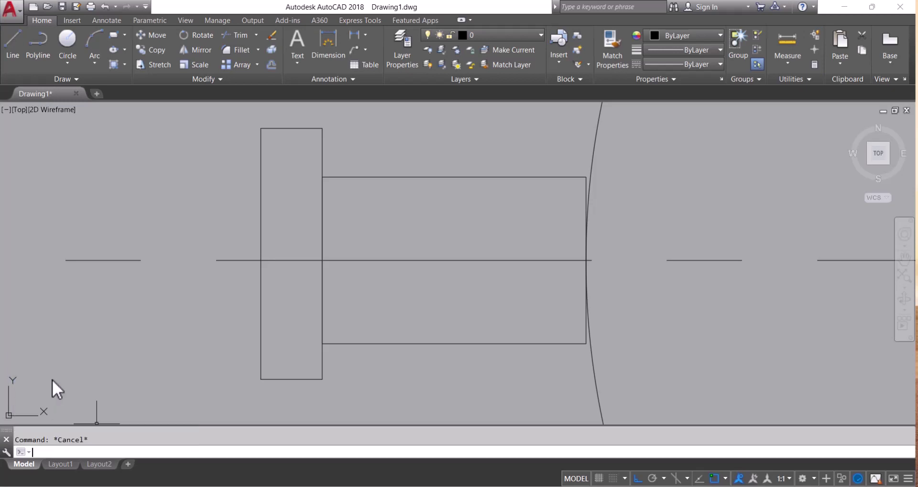
# Explode the left nozzle's neck rectangle into separate lines
pyautogui.write('x')
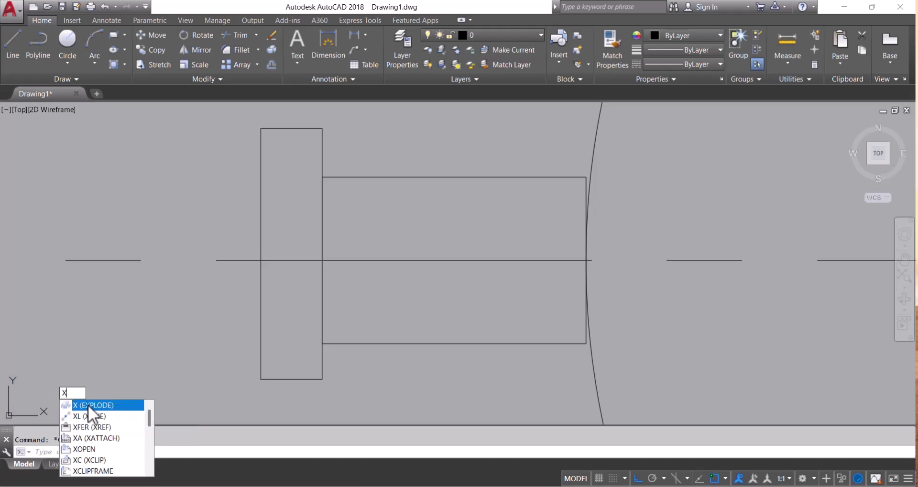
pyautogui.press('Return')
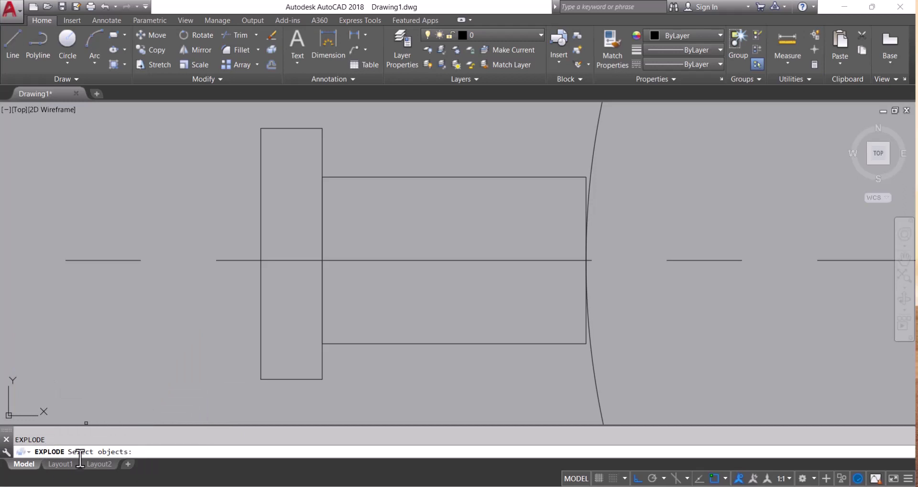
pyautogui.click(484, 176)
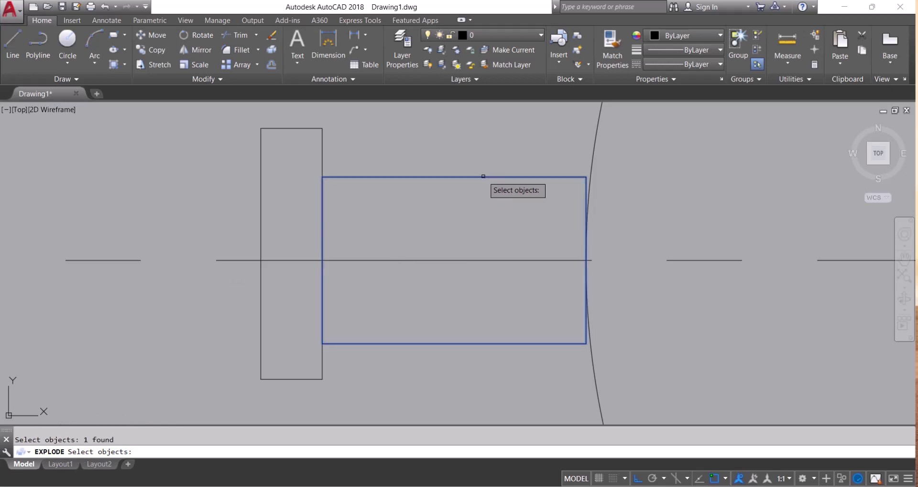
pyautogui.press('Return')
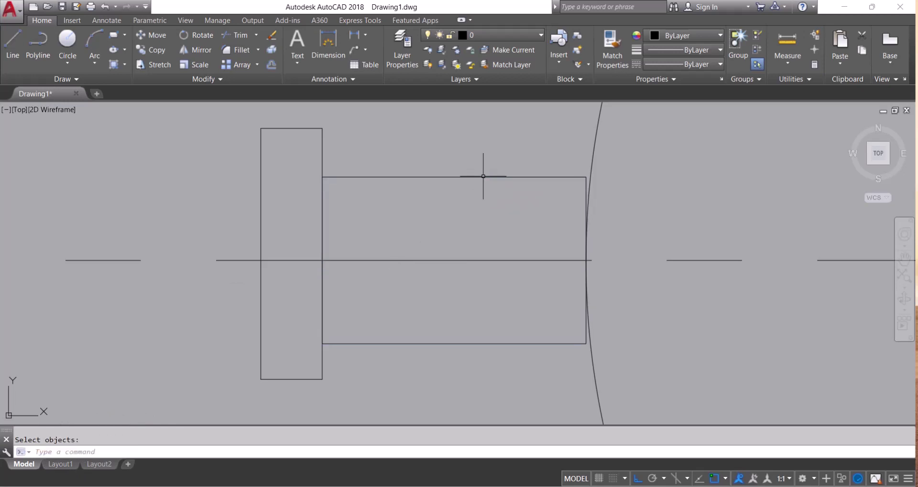
# Check the individual edges of the left nozzle's exploded neck rectangle, including the one beside the curved head
pyautogui.click(480, 201)
pyautogui.click(454, 163)
pyautogui.press('Escape')
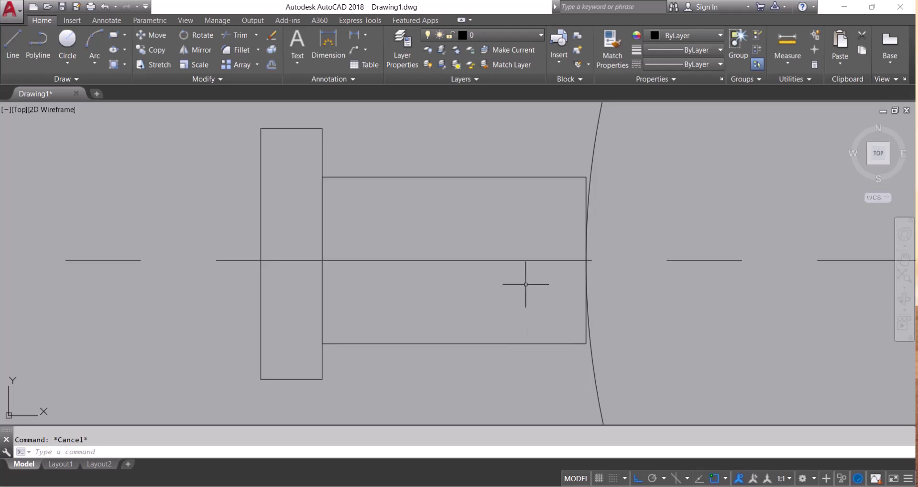
pyautogui.click(514, 212)
pyautogui.click(453, 173)
pyautogui.press('Escape')
pyautogui.click(490, 351)
pyautogui.click(471, 320)
pyautogui.press('Escape')
pyautogui.scroll(2, 587, 192)
pyautogui.click(584, 190)
pyautogui.press('Escape')
pyautogui.scroll(-5, 480, 205)
pyautogui.scroll(4, 506, 227)
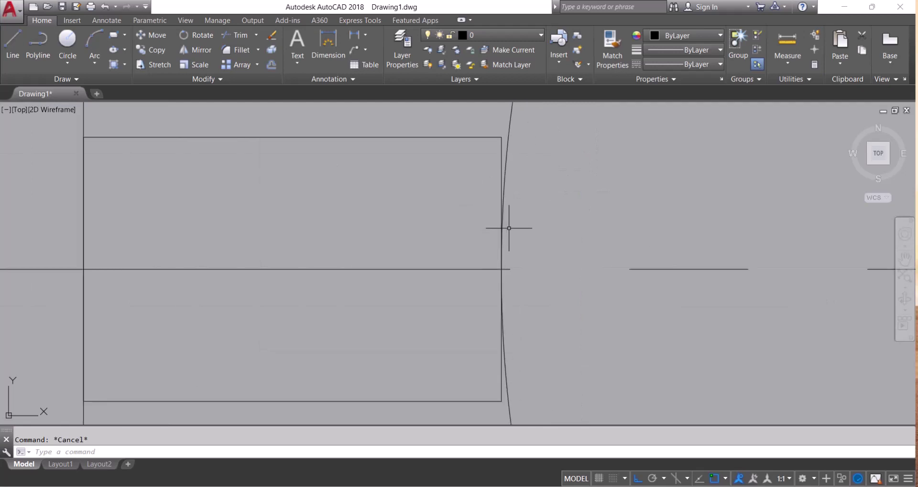
# Erase the vertical edge of the left nozzle's neck that touches the vessel's curved head
pyautogui.scroll(-3, 526, 229)
pyautogui.write('e')
pyautogui.press('Return')
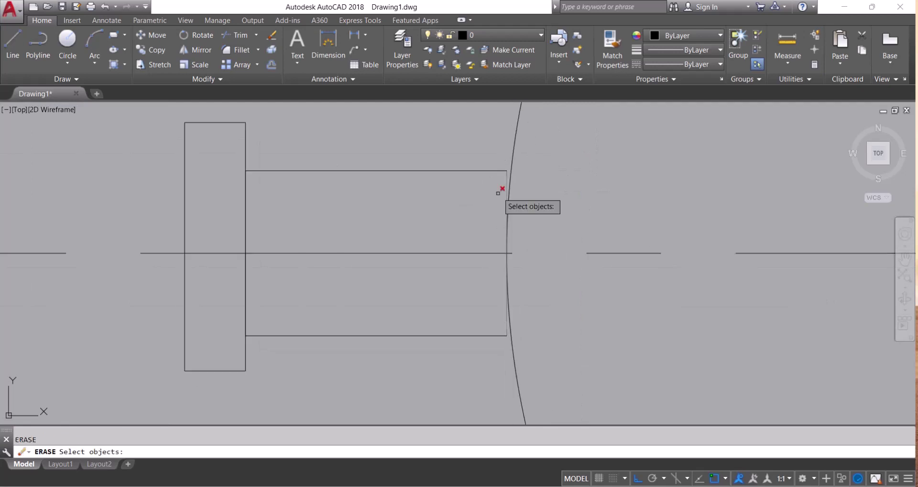
pyautogui.scroll(3, 521, 217)
pyautogui.press('Escape')
pyautogui.press('Return')
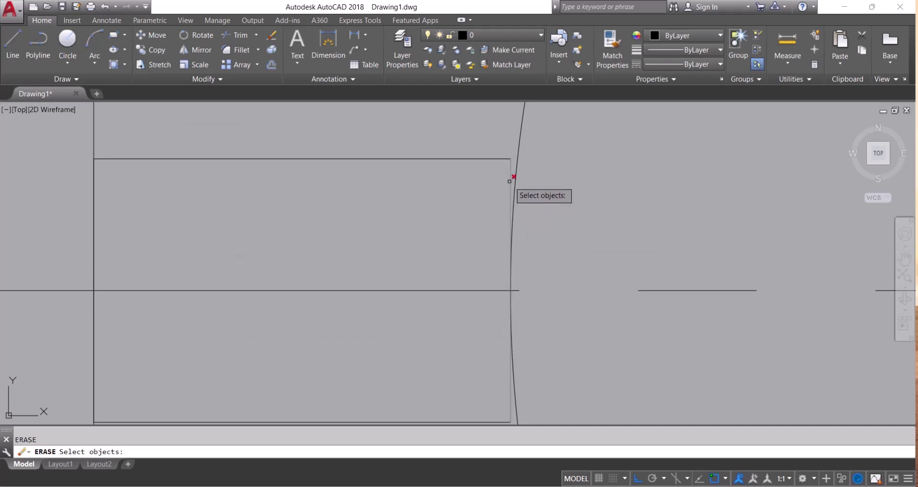
pyautogui.click(511, 181)
pyautogui.press('Return')
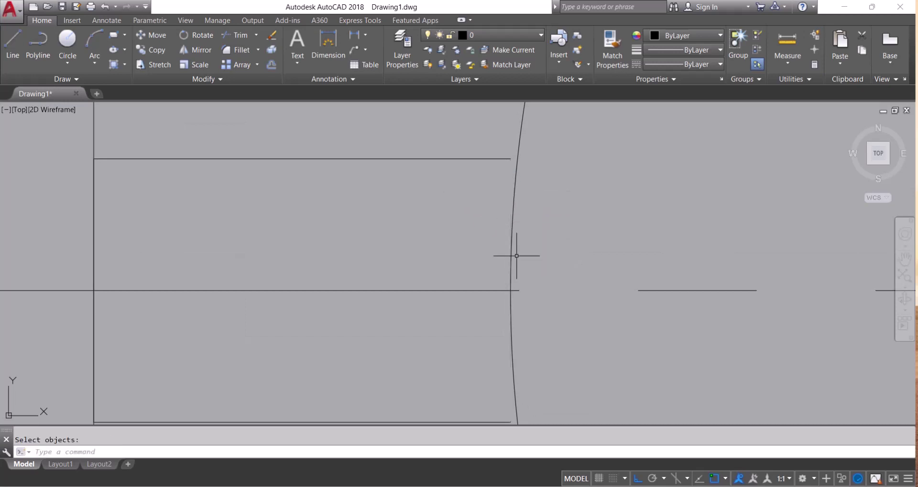
pyautogui.scroll(-3, 516, 256)
pyautogui.scroll(3, 530, 253)
pyautogui.write('ex')
pyautogui.press('Return')
pyautogui.click(545, 190)
pyautogui.click(486, 168)
pyautogui.click(483, 176)
pyautogui.click(456, 243)
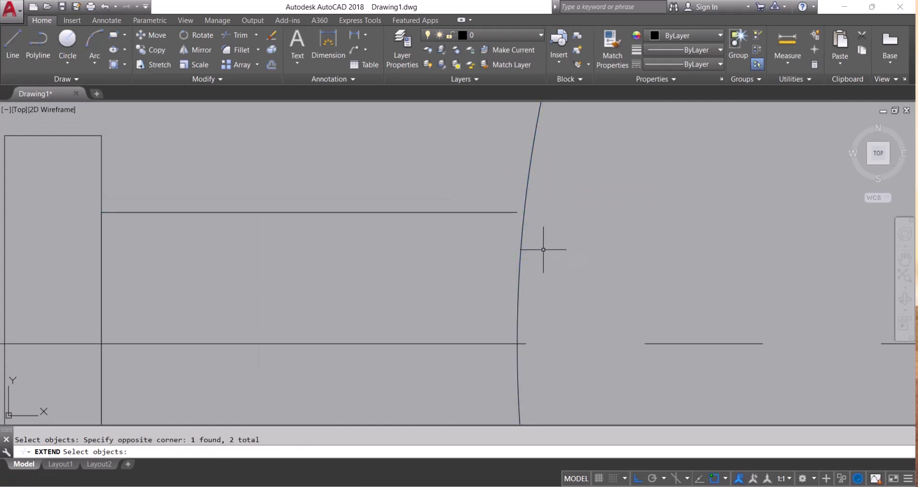
pyautogui.press('Escape')
pyautogui.write('ext')
pyautogui.press('Return')
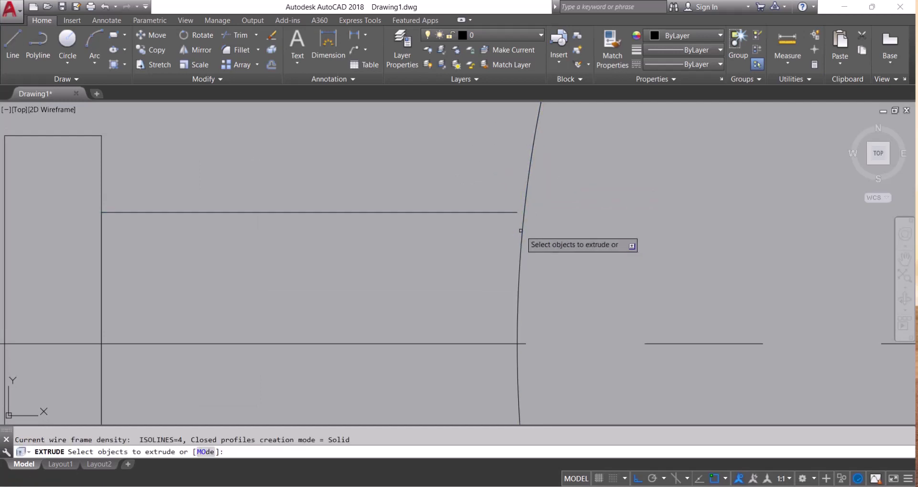
pyautogui.click(523, 233)
pyautogui.press('Return')
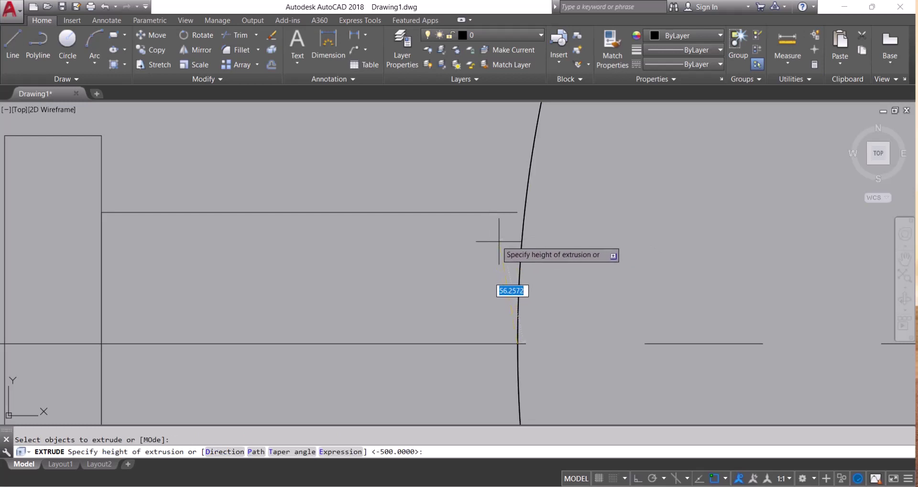
pyautogui.press('Escape')
# Extend the upper and lower lines of the left nozzle's neck to the vessel's curved head
pyautogui.write('ex')
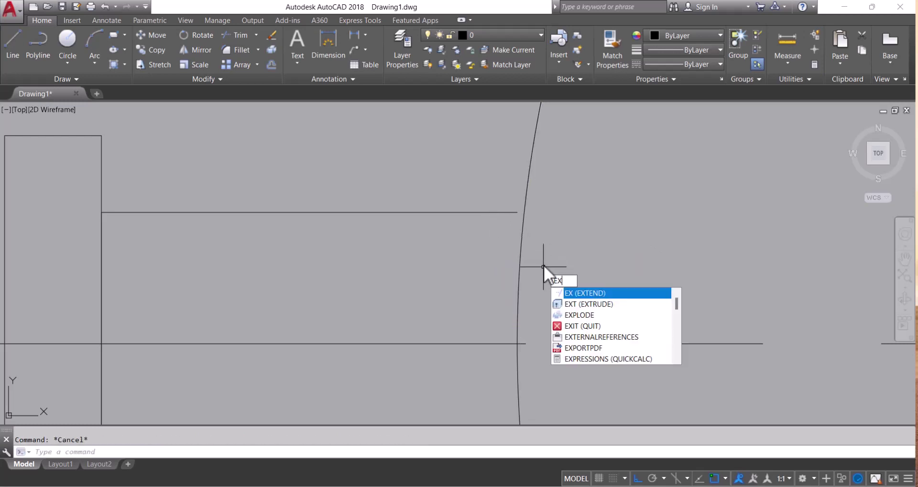
pyautogui.press('Return')
pyautogui.click(522, 238)
pyautogui.press('Return')
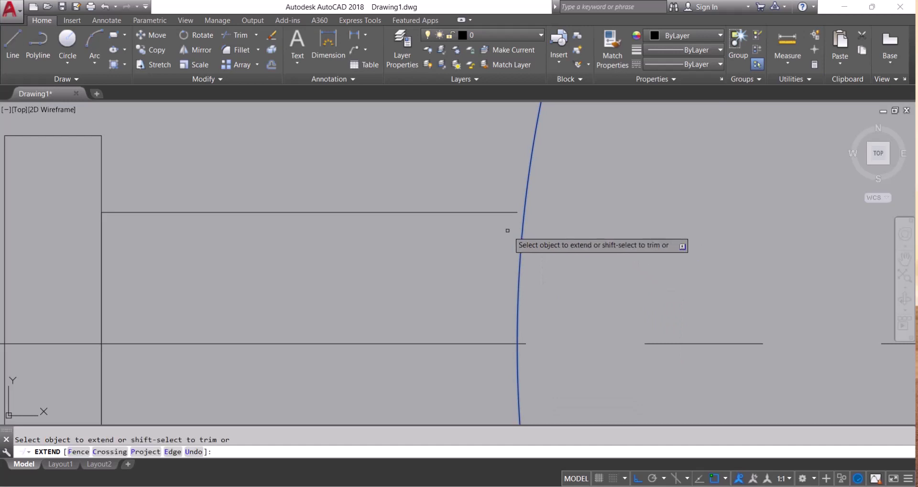
pyautogui.click(509, 225)
pyautogui.click(469, 202)
pyautogui.scroll(-2, 478, 249)
pyautogui.moveTo(483, 368); pyautogui.dragTo(466, 274, button='middle')
pyautogui.click(492, 318)
pyautogui.click(449, 282)
pyautogui.scroll(-2, 435, 334)
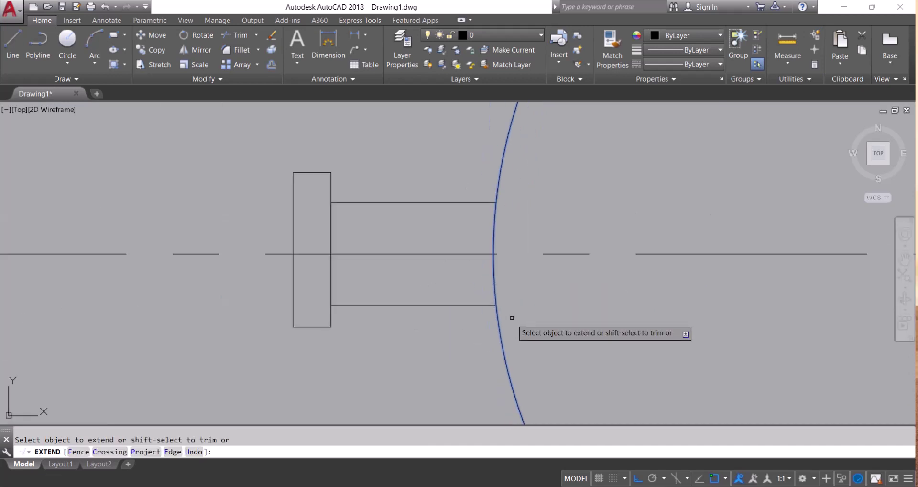
pyautogui.scroll(5, 430, 207)
pyautogui.click(398, 180)
pyautogui.scroll(-5, 431, 239)
pyautogui.press('Escape')
# Explode the right nozzle's neck rectangle into separate lines
pyautogui.moveTo(656, 255); pyautogui.dragTo(210, 254, button='middle')
pyautogui.moveTo(770, 265); pyautogui.dragTo(605, 274, button='middle')
pyautogui.scroll(4, 597, 274)
pyautogui.moveTo(237, 217); pyautogui.dragTo(515, 236, button='middle')
pyautogui.click(474, 196)
pyautogui.press('Escape')
pyautogui.click(475, 197)
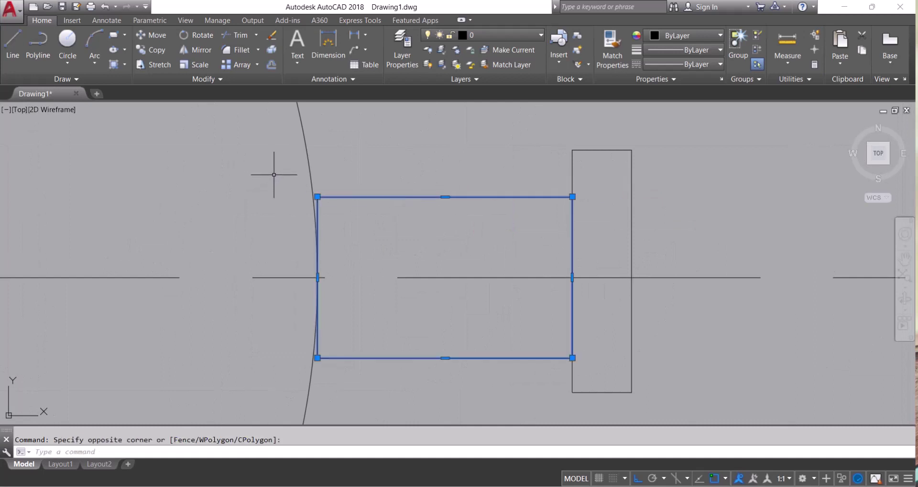
pyautogui.press('Escape')
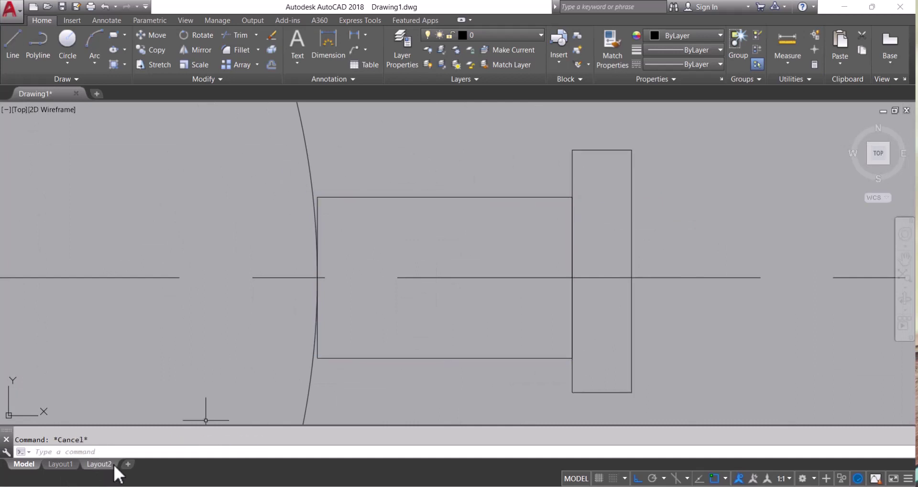
pyautogui.click(124, 452)
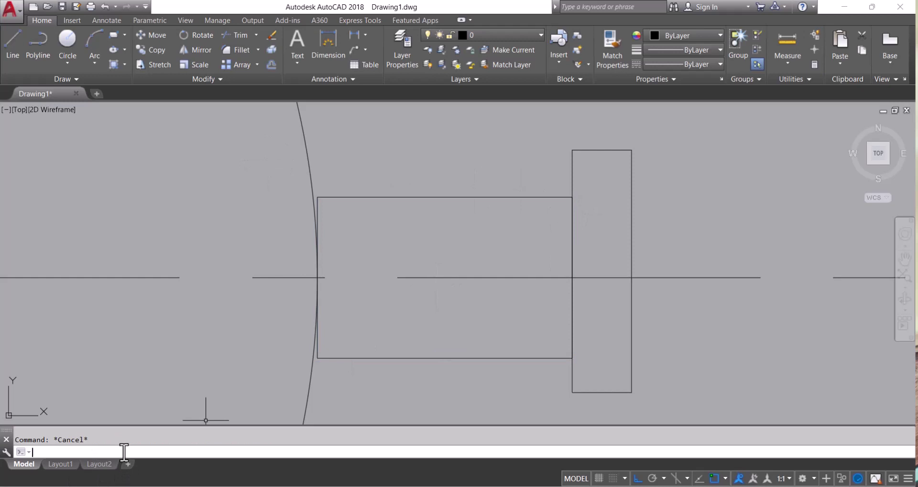
pyautogui.write('x')
pyautogui.press('Return')
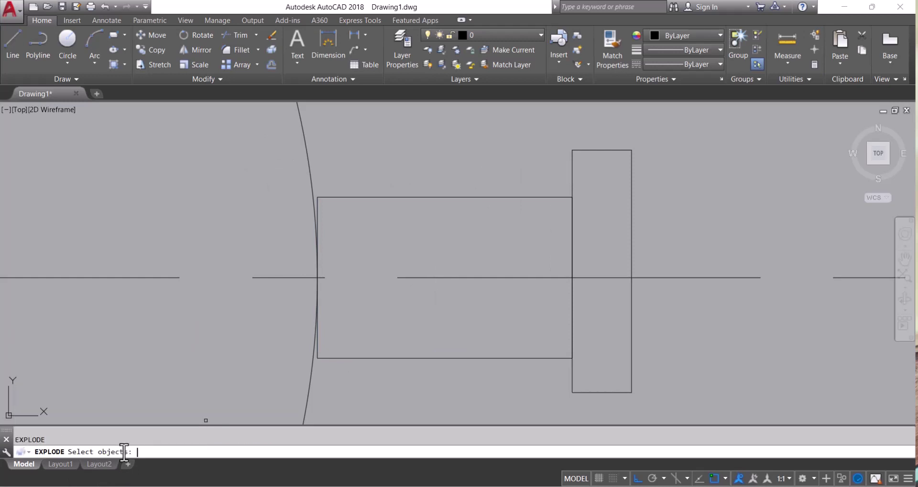
pyautogui.click(468, 357)
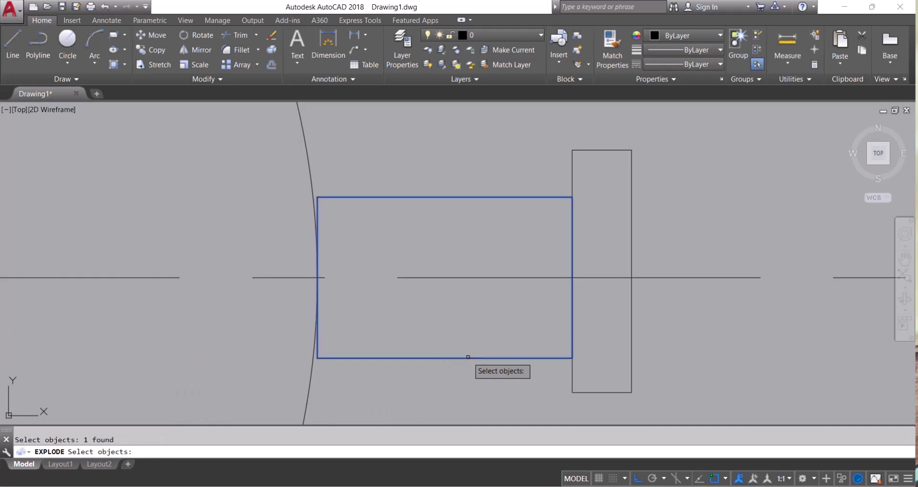
pyautogui.press('Return')
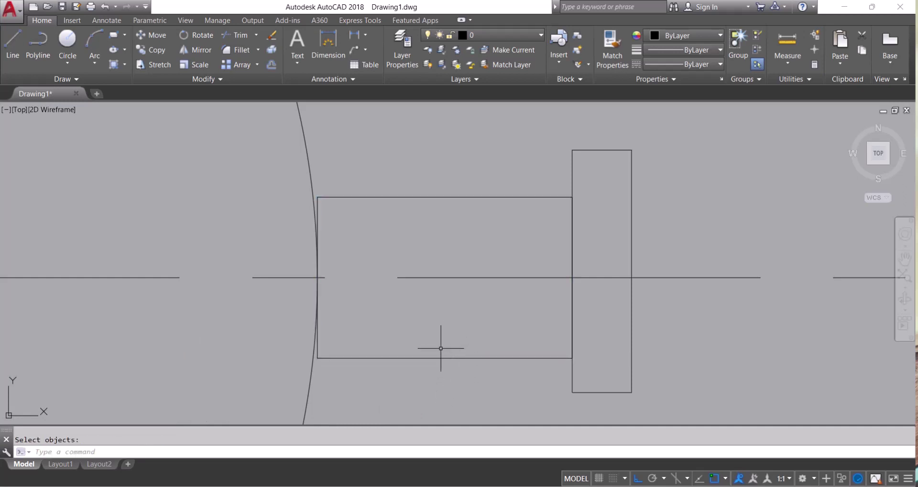
# Check the individual edges of the right nozzle's exploded neck rectangle
pyautogui.click(474, 216)
pyautogui.click(460, 169)
pyautogui.click(471, 357)
pyautogui.press('Escape')
pyautogui.click(522, 164)
pyautogui.click(591, 378)
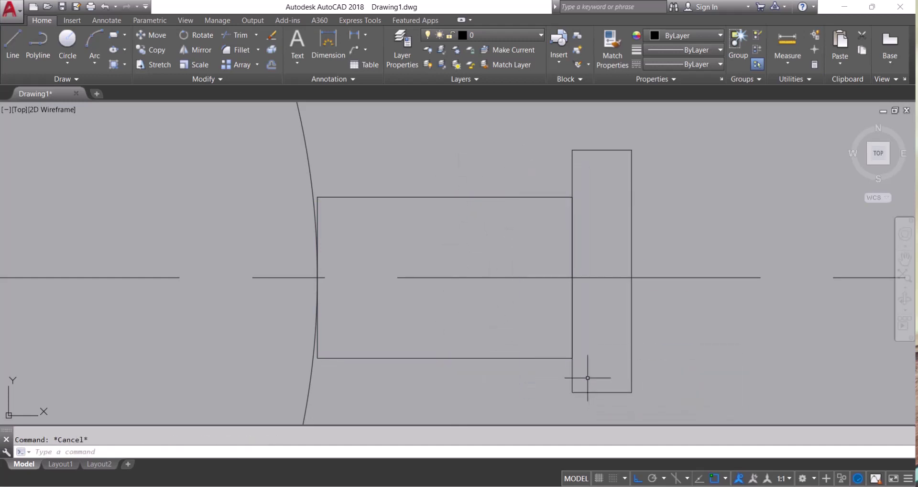
# Erase both vertical edges of the right nozzle's neck, beside the flange and beside the vessel's curved head
pyautogui.write('e')
pyautogui.press('Return')
pyautogui.click(517, 174)
pyautogui.click(597, 374)
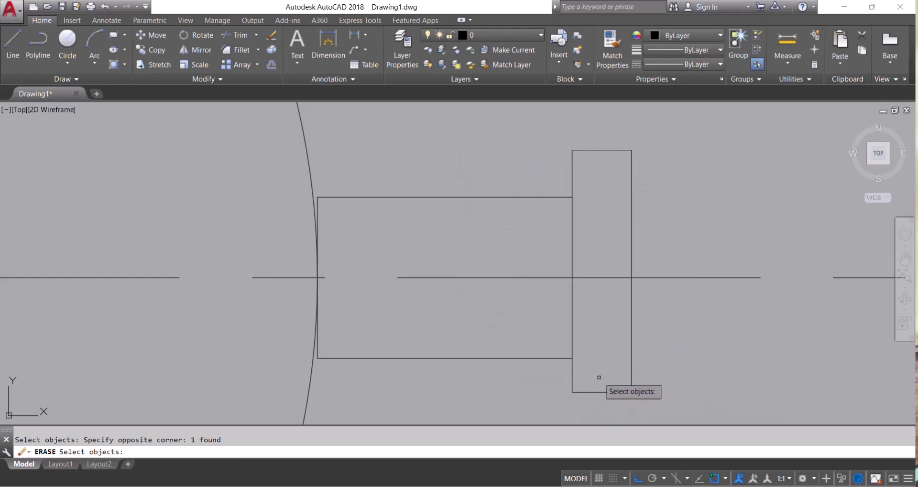
pyautogui.press('Return')
pyautogui.click(268, 147)
pyautogui.click(362, 402)
pyautogui.press('Return')
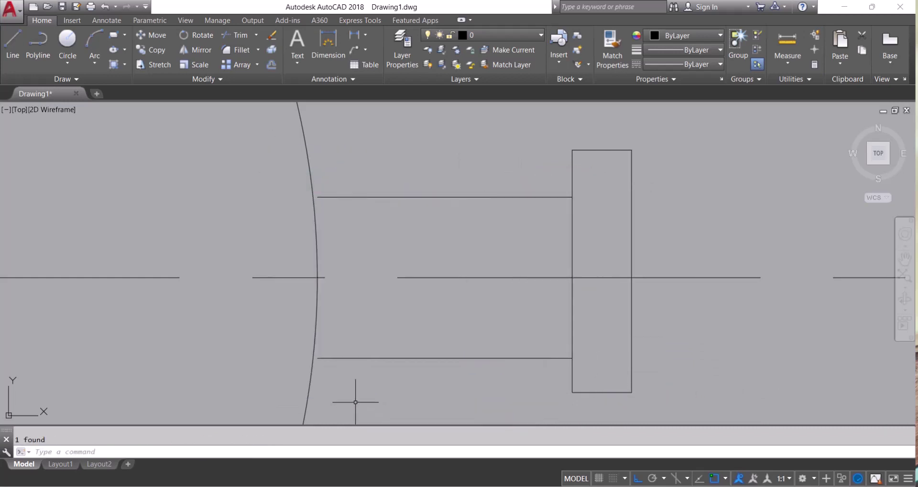
pyautogui.moveTo(323, 377); pyautogui.dragTo(329, 342, button='middle')
pyautogui.write('ex')
pyautogui.press('Return')
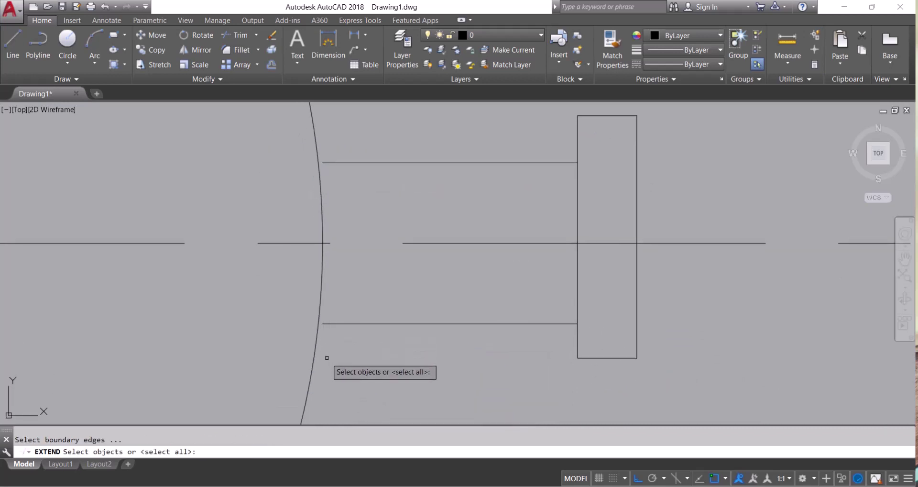
pyautogui.click(327, 361)
pyautogui.click(308, 344)
pyautogui.press('Return')
pyautogui.click(357, 342)
pyautogui.press('Escape')
pyautogui.write('ex')
pyautogui.press('Return')
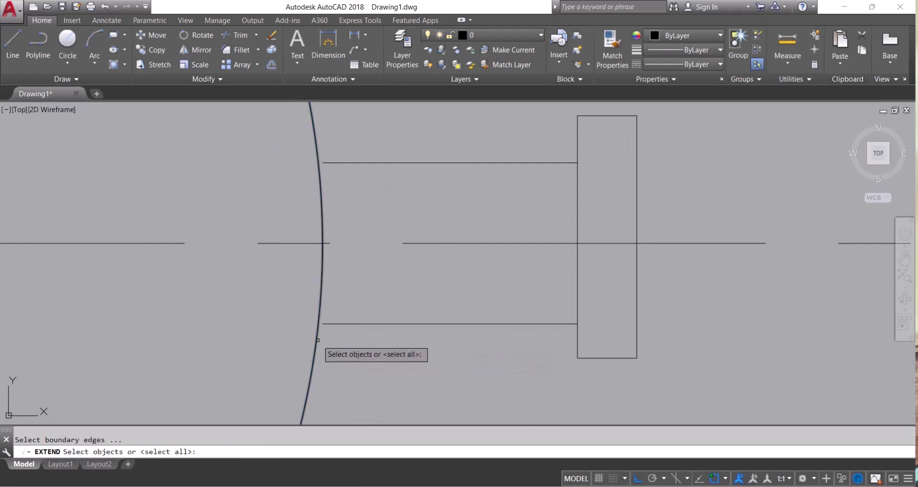
pyautogui.click(321, 343)
pyautogui.click(354, 329)
pyautogui.click(339, 317)
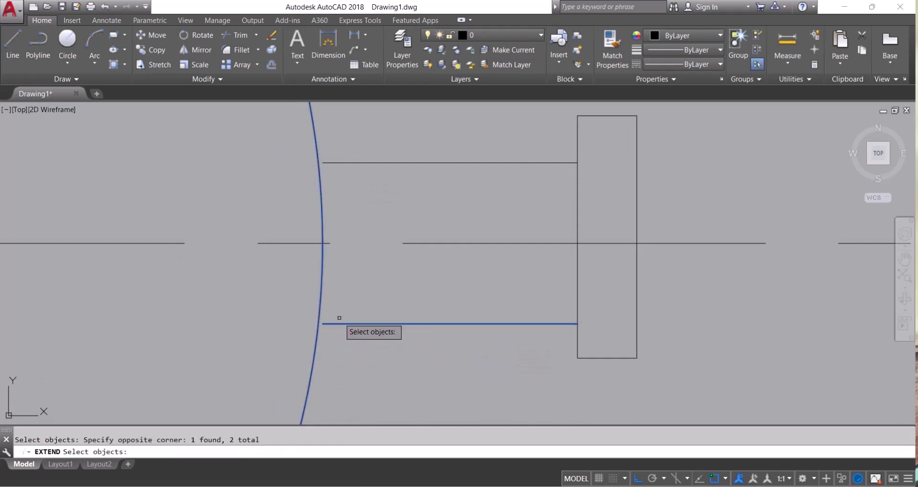
pyautogui.press('Escape')
pyautogui.write('ex')
pyautogui.press('Return')
pyautogui.click(318, 344)
pyautogui.press('Return')
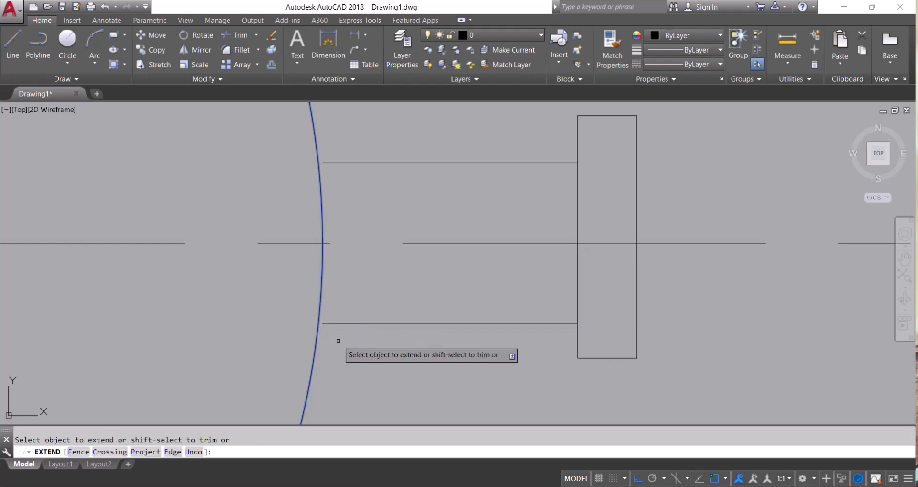
pyautogui.press('Escape')
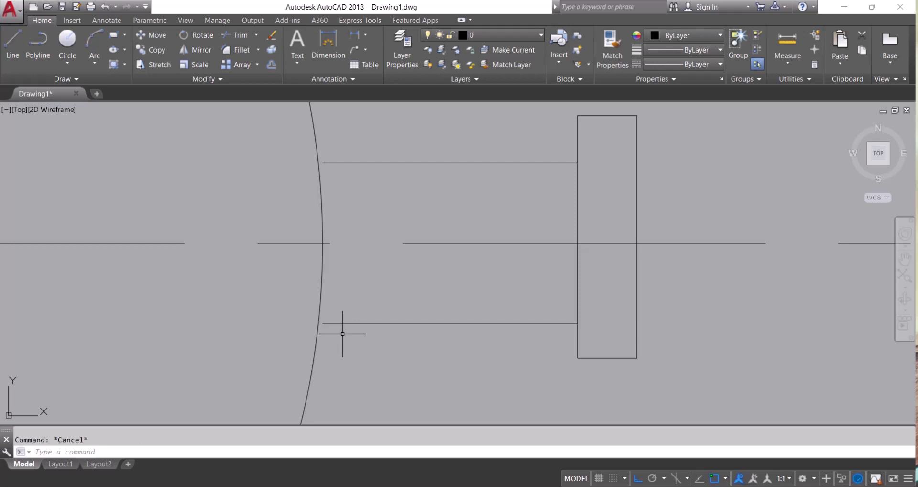
# Extend the lower and upper lines of the right nozzle's neck to the vessel's curved head
pyautogui.write('EX')
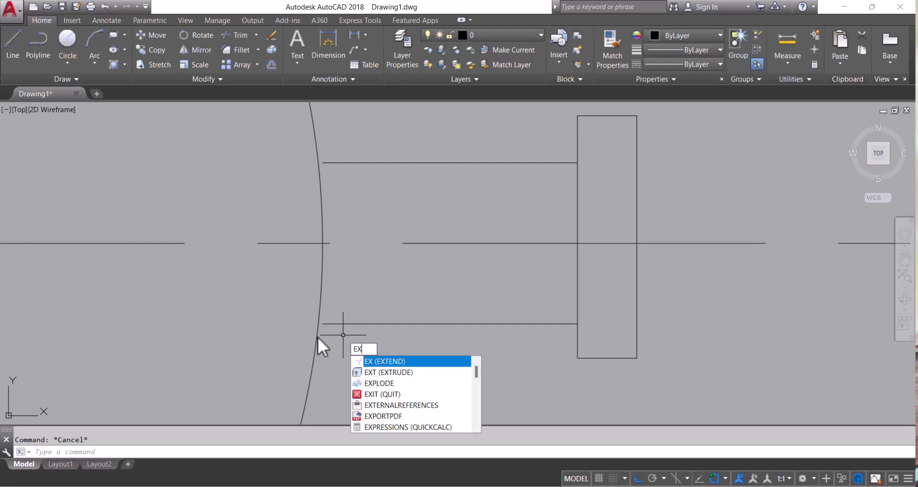
pyautogui.press('Return')
pyautogui.click(317, 337)
pyautogui.press('Return')
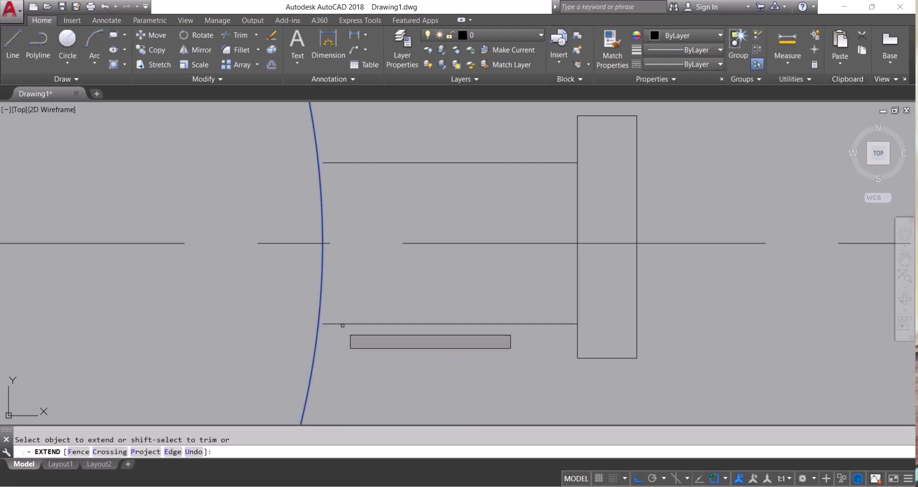
pyautogui.click(348, 307)
pyautogui.click(336, 340)
pyautogui.click(349, 143)
pyautogui.click(332, 196)
pyautogui.scroll(-6, 397, 239)
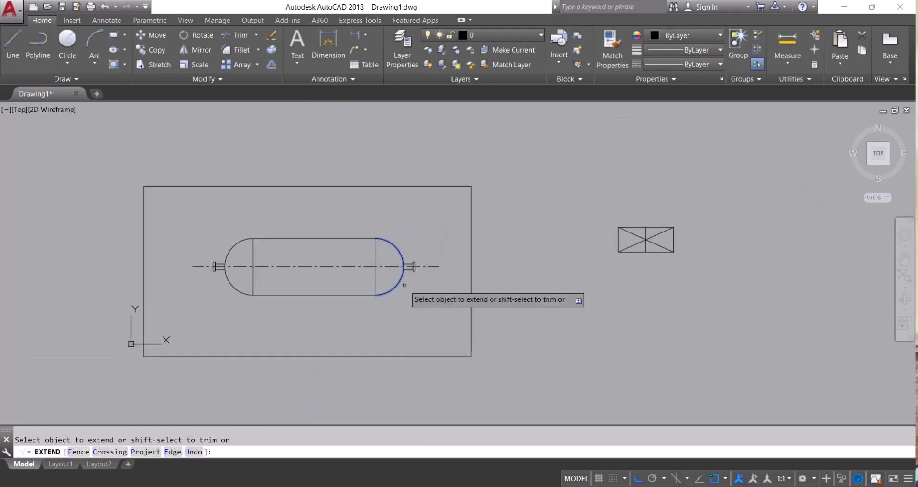
pyautogui.press('Escape')
# Examine the right nozzle's neck lines where they meet the vessel's curved head
pyautogui.scroll(8, 574, 267)
pyautogui.click(616, 228)
pyautogui.click(561, 295)
pyautogui.scroll(-3, 512, 241)
pyautogui.moveTo(507, 249); pyautogui.dragTo(425, 285, button='middle')
pyautogui.scroll(3, 424, 258)
pyautogui.scroll(-1, 501, 274)
pyautogui.moveTo(575, 304); pyautogui.dragTo(531, 288, button='middle')
pyautogui.scroll(4, 531, 285)
pyautogui.press('Escape')
# Explode the crossed rectangle symbol outside the drawing frame into its component objects
pyautogui.scroll(-6, 490, 261)
pyautogui.scroll(6, 495, 258)
pyautogui.click(496, 257)
pyautogui.scroll(-4, 458, 305)
pyautogui.press('Escape')
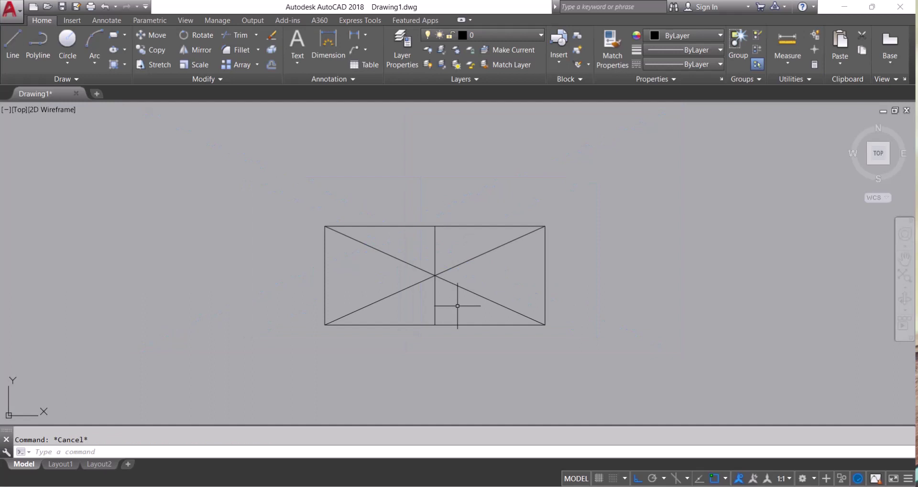
pyautogui.write('x')
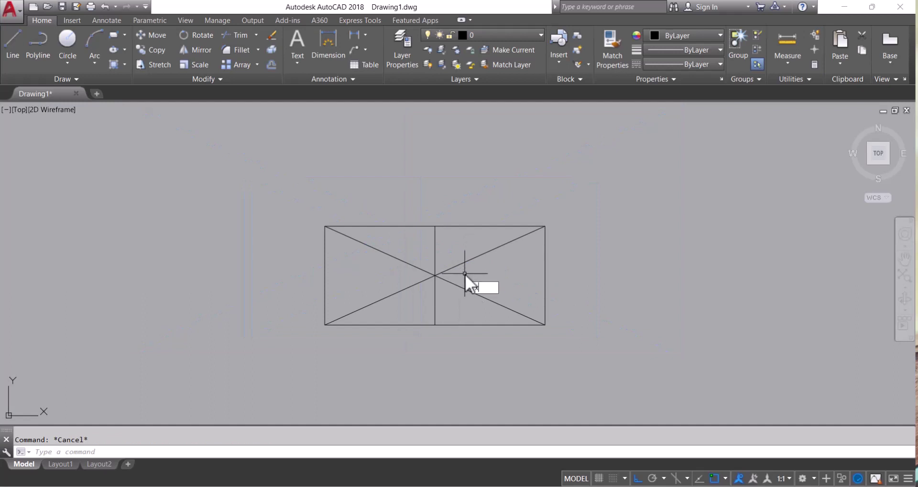
pyautogui.press('Return')
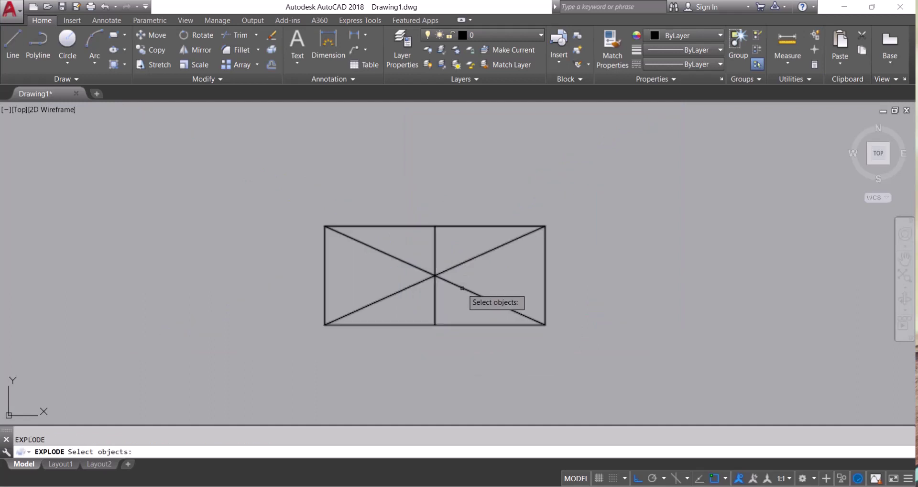
pyautogui.click(462, 288)
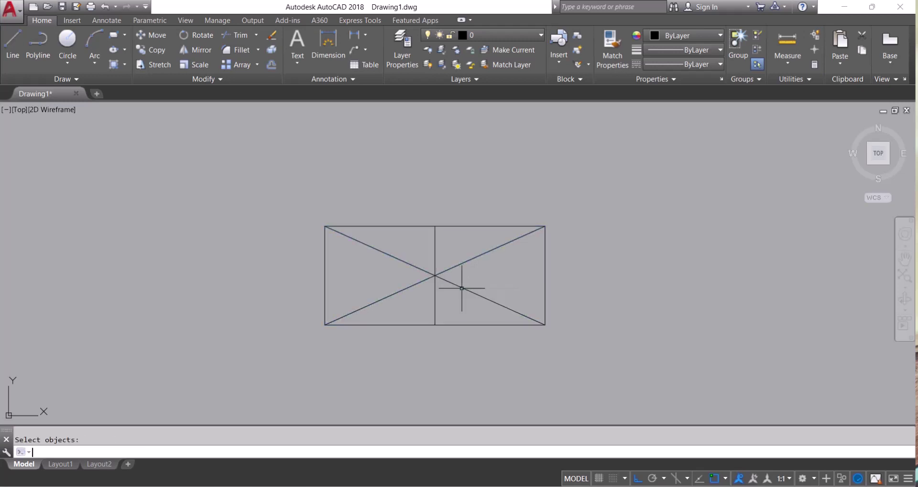
# Check the exploded symbol's diagonals, middle line and outer rectangle by selecting them separately
pyautogui.click(466, 305)
pyautogui.click(444, 257)
pyautogui.press('Escape')
pyautogui.click(457, 313)
pyautogui.click(407, 254)
pyautogui.press('Escape')
pyautogui.click(453, 297)
pyautogui.click(351, 199)
pyautogui.press('Escape')
pyautogui.click(585, 333)
pyautogui.click(427, 189)
pyautogui.press('Escape')
pyautogui.click(466, 232)
pyautogui.click(459, 205)
pyautogui.press('Escape')
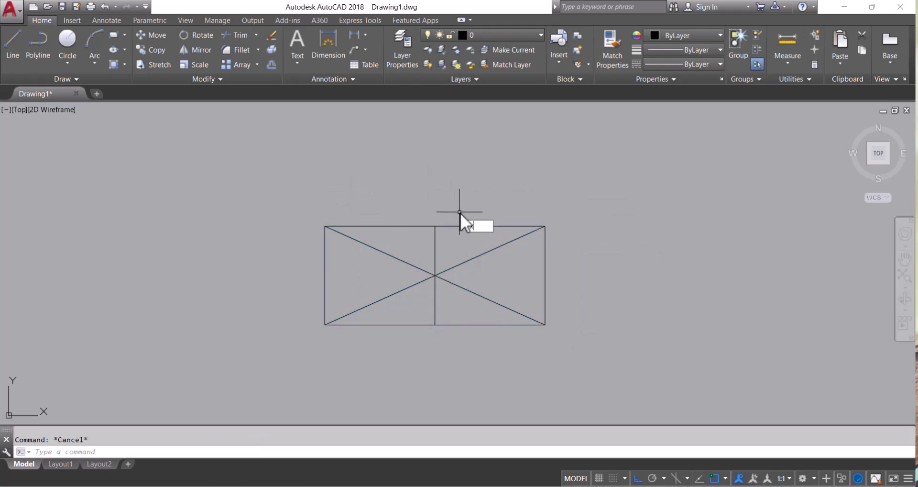
# Explode the outer rectangle of the crossed symbol into separate lines
pyautogui.write('x')
pyautogui.press('Return')
pyautogui.click(457, 226)
pyautogui.press('Return')
# Check the four edges of the crossed symbol's outer rectangle by selecting them one by one
pyautogui.click(470, 231)
pyautogui.click(447, 197)
pyautogui.click(566, 266)
pyautogui.click(523, 253)
pyautogui.click(444, 324)
pyautogui.click(357, 294)
pyautogui.click(296, 272)
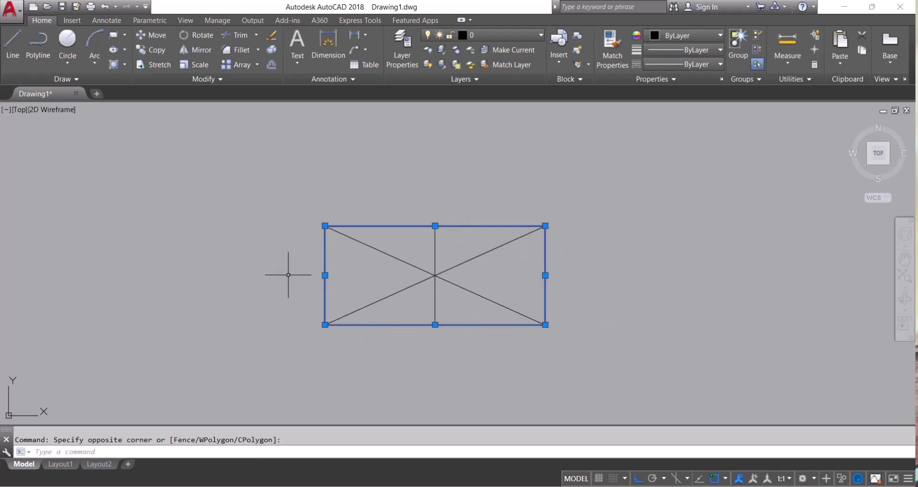
pyautogui.press('Escape')
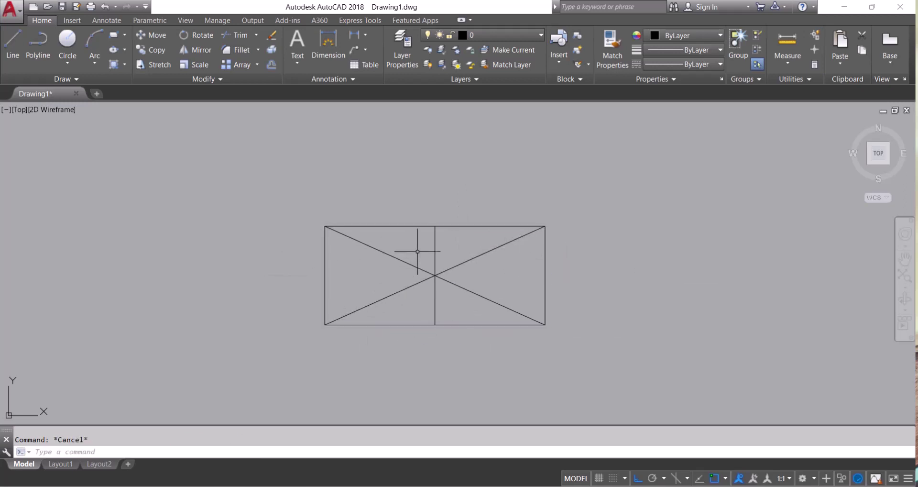
pyautogui.scroll(-8, 427, 250)
pyautogui.moveTo(373, 260); pyautogui.dragTo(412, 259, button='middle')
pyautogui.moveTo(298, 259); pyautogui.dragTo(381, 260, button='middle')
pyautogui.scroll(3, 350, 263)
pyautogui.scroll(-6, 622, 263)
pyautogui.moveTo(639, 261); pyautogui.dragTo(584, 246, button='middle')
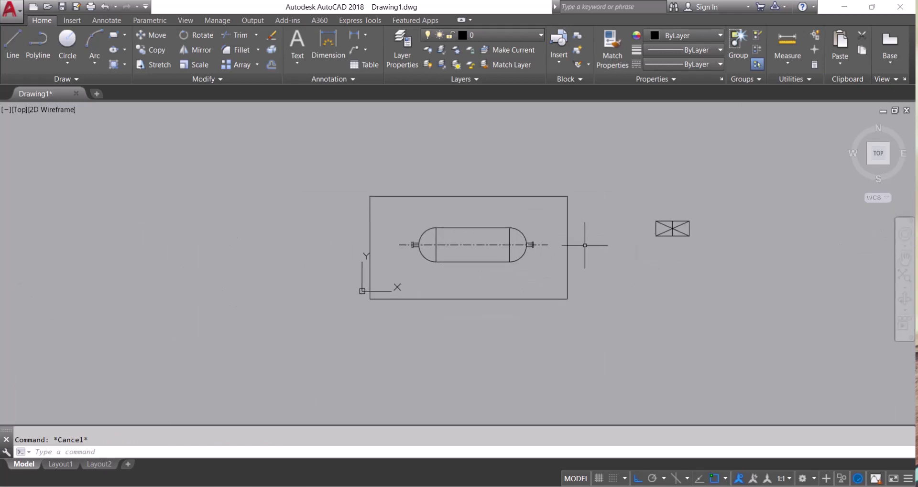